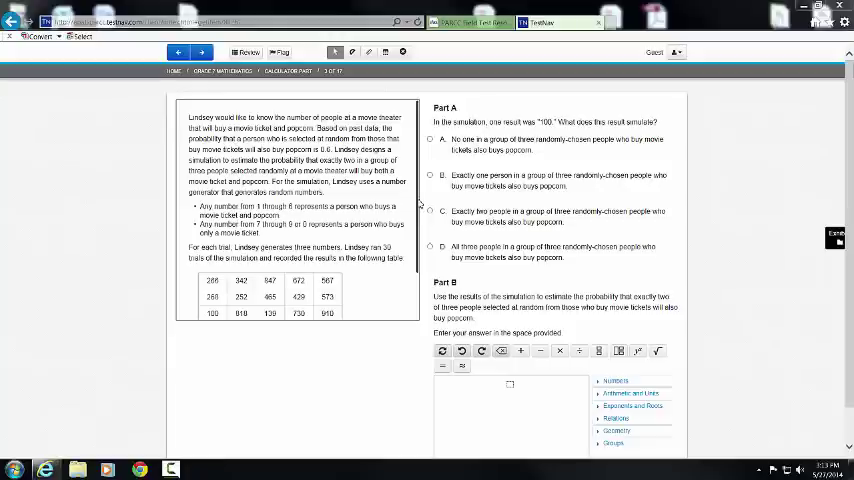
pyautogui.moveTo(420, 203); pyautogui.dragTo(412, 257)
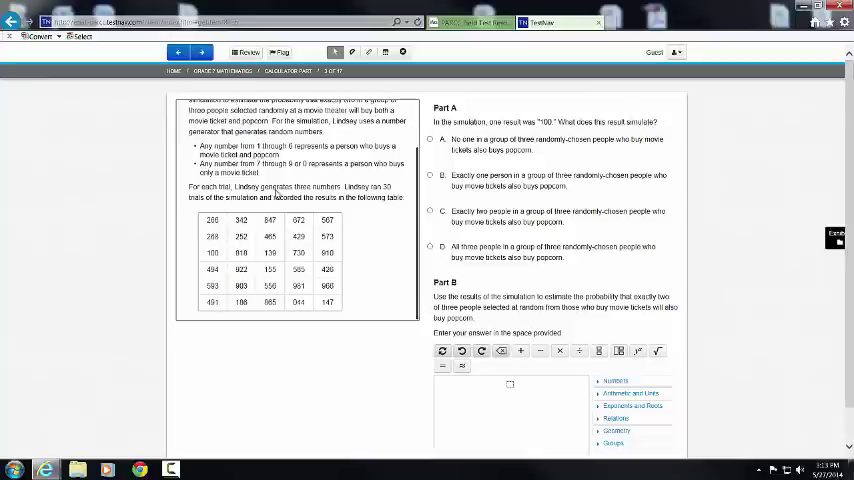
pyautogui.scroll(5, 420, 228)
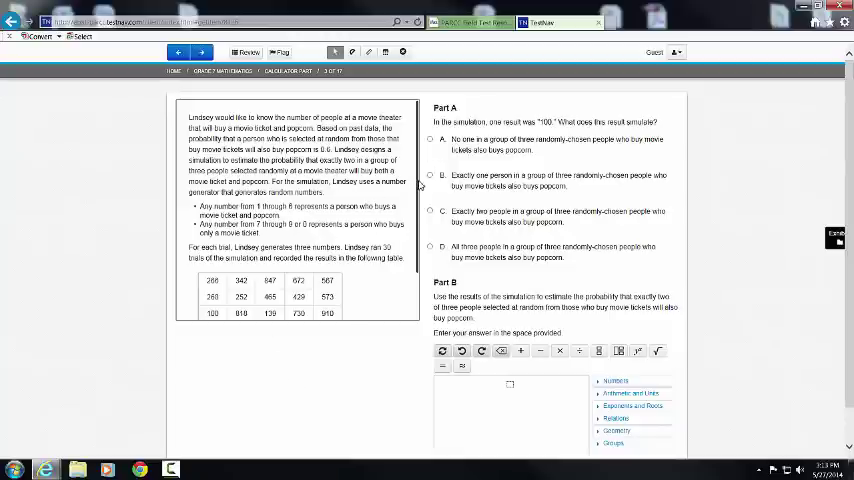
pyautogui.scroll(-5, 420, 185)
pyautogui.scroll(-3, 420, 185)
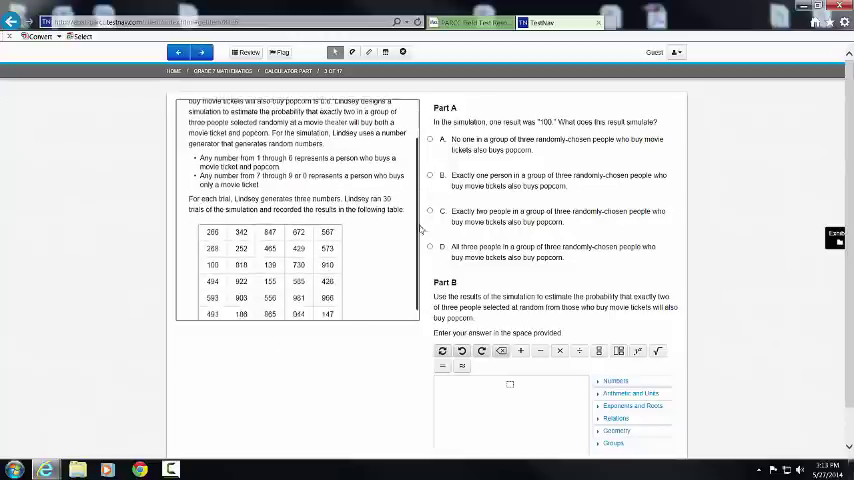
pyautogui.scroll(6, 420, 188)
pyautogui.scroll(1, 420, 188)
pyautogui.scroll(-4, 420, 188)
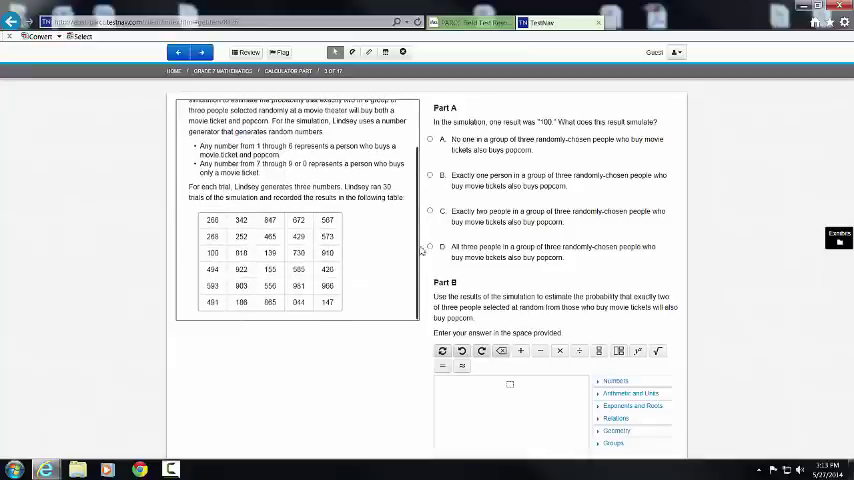
pyautogui.scroll(5, 420, 180)
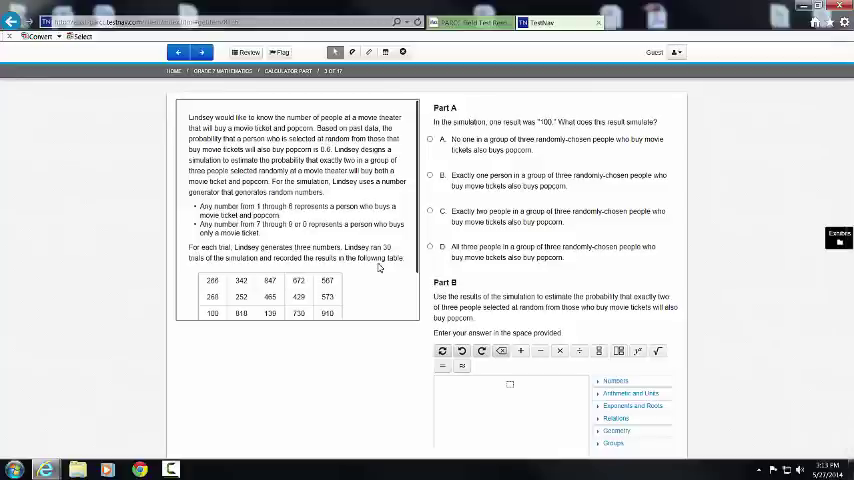
pyautogui.hotkey('ctrl', '-')
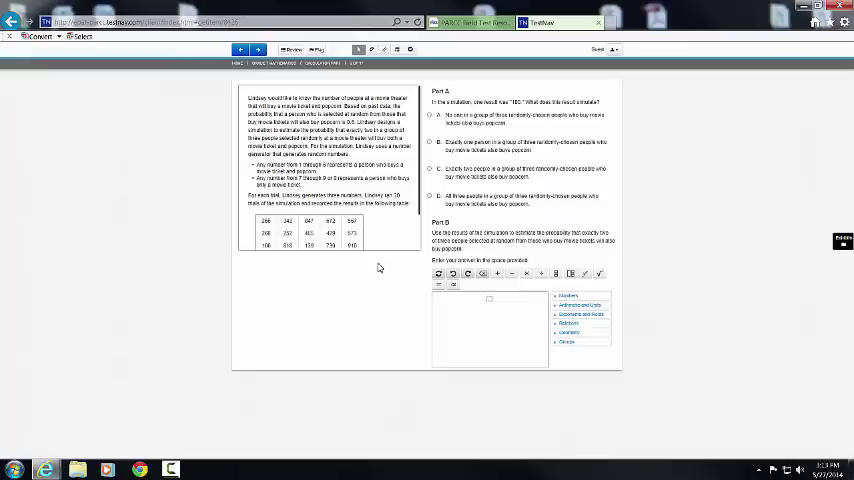
pyautogui.hotkey('ctrl', '+')
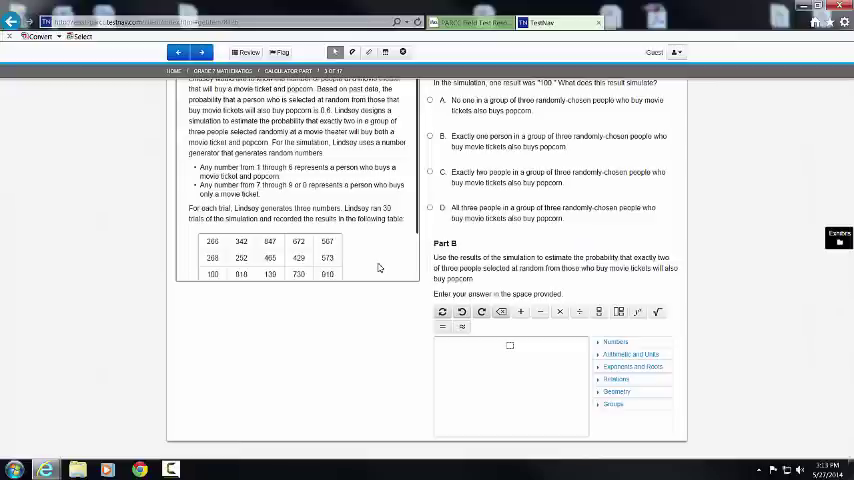
pyautogui.moveTo(417, 200)
pyautogui.mouseDown()
pyautogui.moveTo(420, 240)
pyautogui.moveTo(420, 180)
pyautogui.mouseUp()
pyautogui.scroll(2, 848, 200)
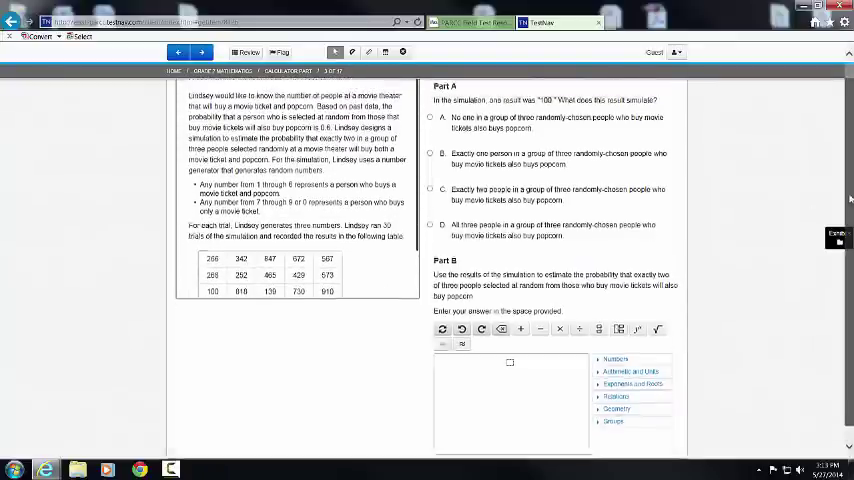
pyautogui.scroll(1, 848, 200)
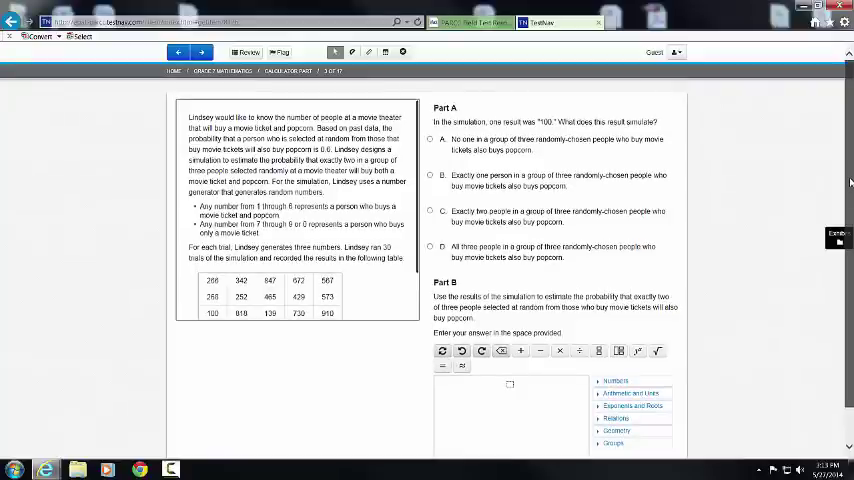
pyautogui.moveTo(848, 182); pyautogui.dragTo(838, 238)
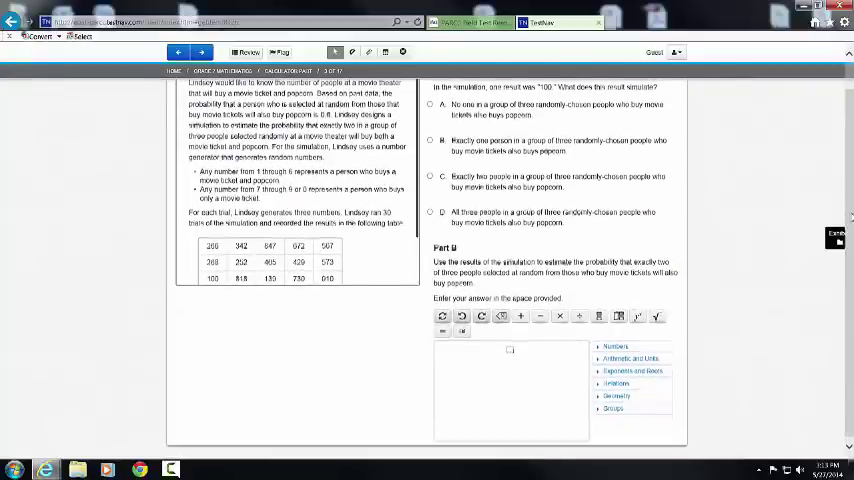